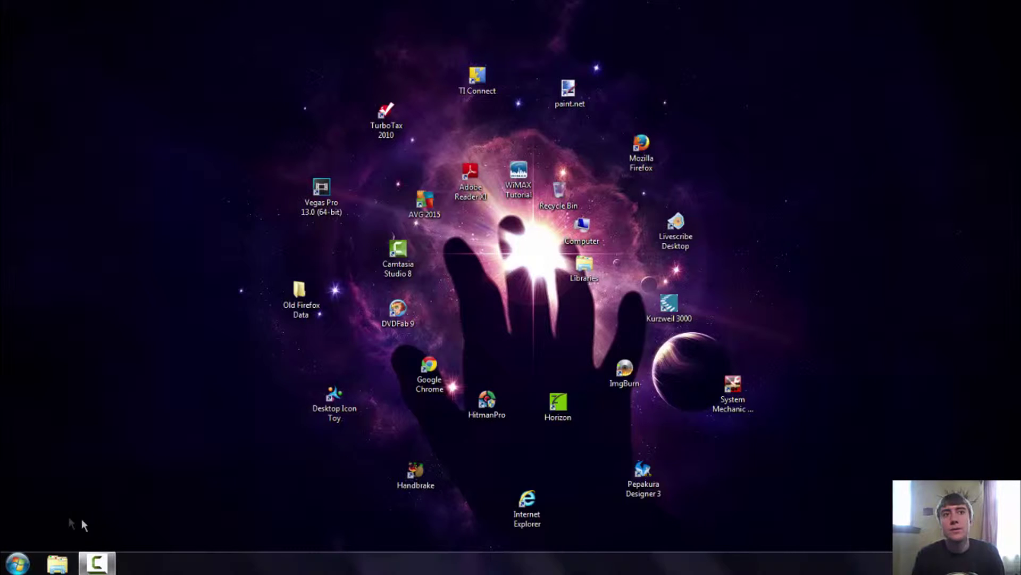
Open the Windows Start menu from the taskbar.
{"action": "left_click", "coordinate": [17, 563]}
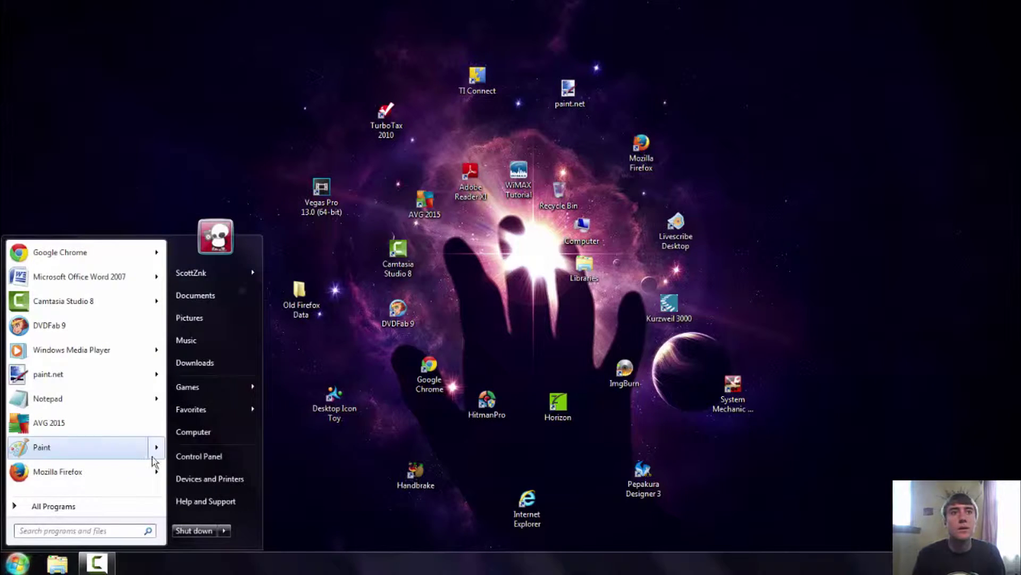
Go to Control Panel > Hardware and Sound > Power Options and edit the Balanced plan's sleep settings.
{"action": "left_click", "coordinate": [202, 454]}
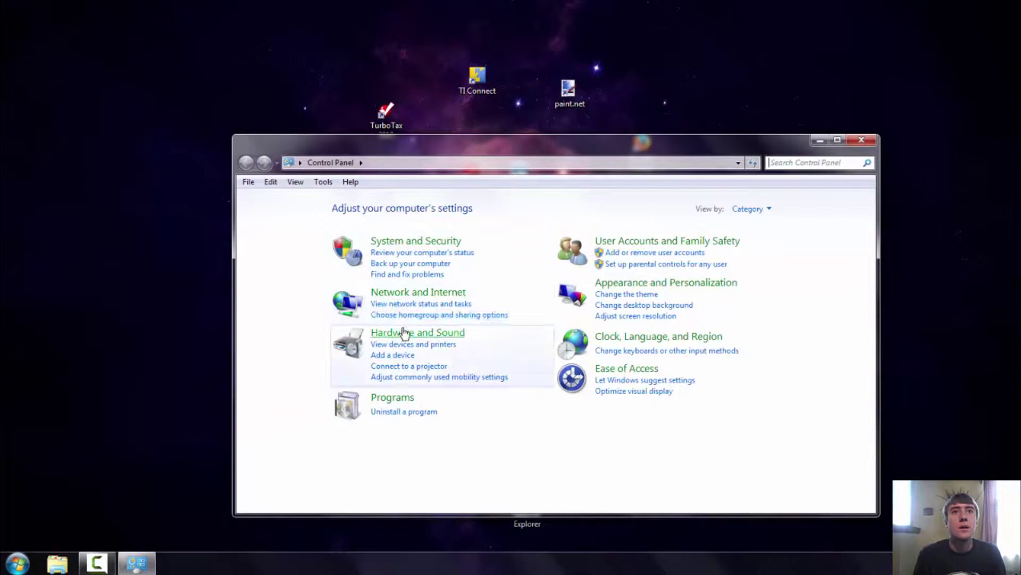
{"action": "left_click", "coordinate": [405, 333]}
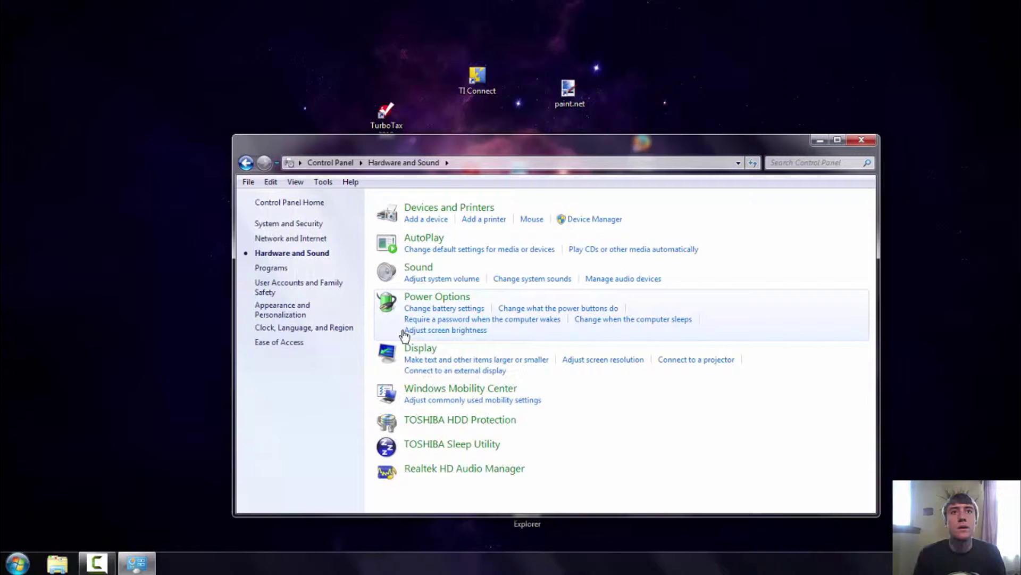
{"action": "left_click", "coordinate": [435, 297]}
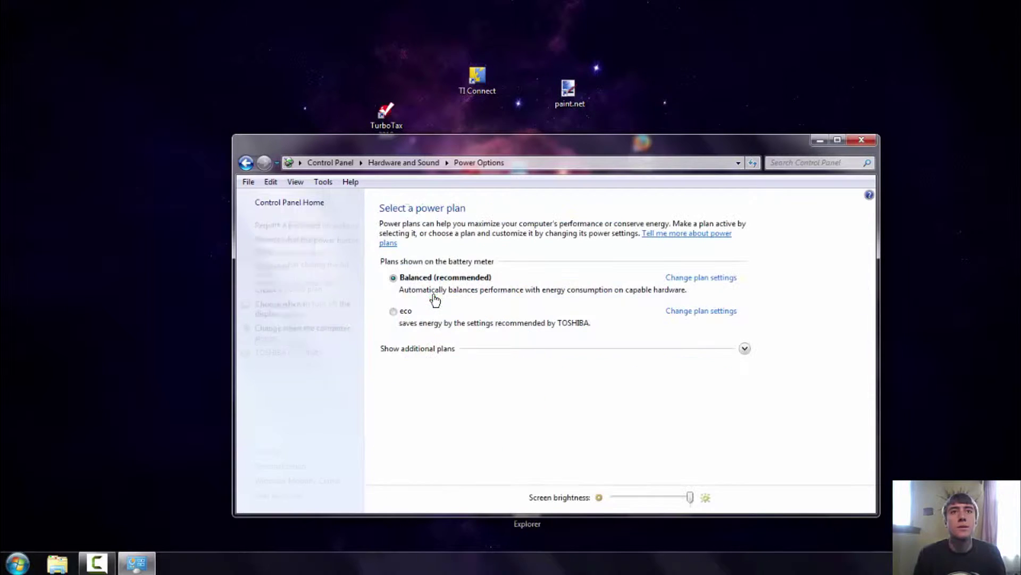
{"action": "left_click", "coordinate": [304, 335]}
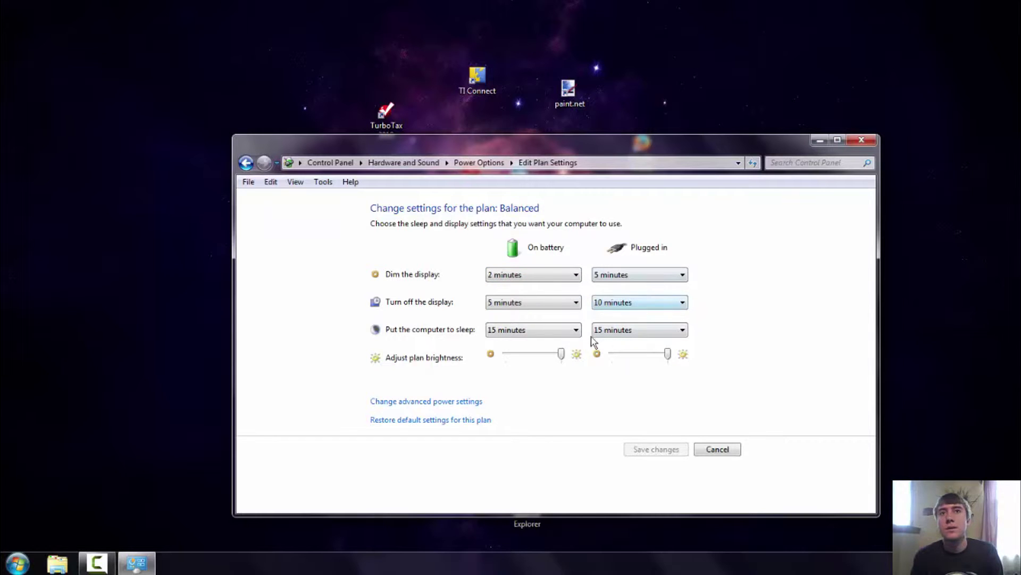
Keep the Balanced plan's on-battery sleep timer at 15 minutes.
{"action": "left_click", "coordinate": [574, 332]}
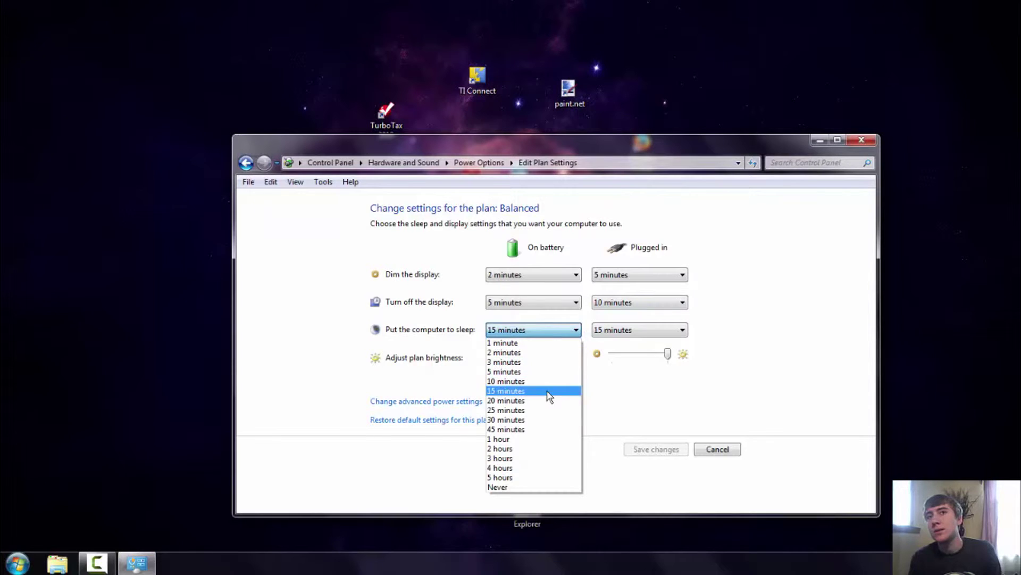
{"action": "left_click", "coordinate": [548, 392]}
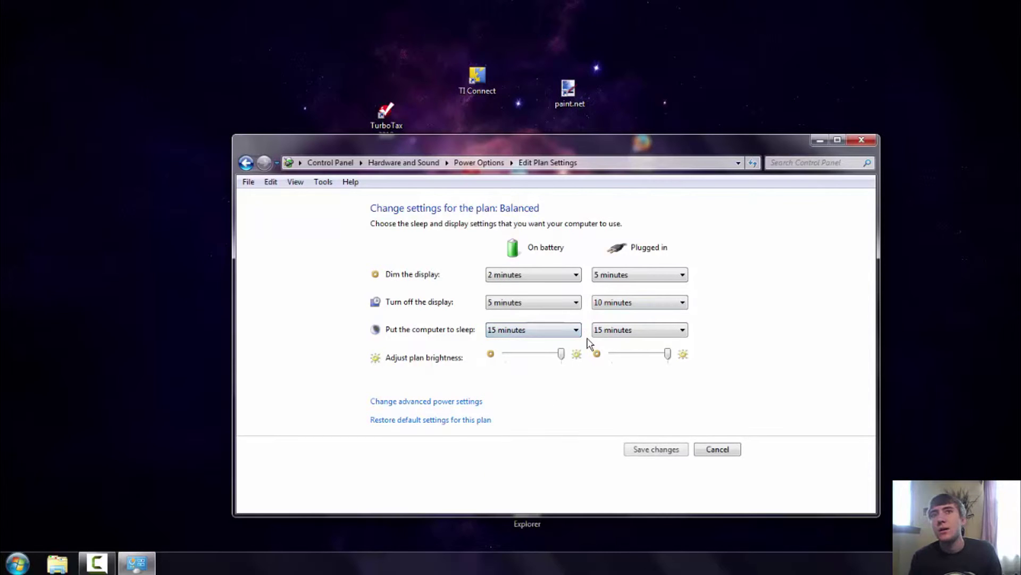
Set plugged-in sleep to 20 minutes, save the Balanced plan, and close Power Options.
{"action": "left_click", "coordinate": [620, 335]}
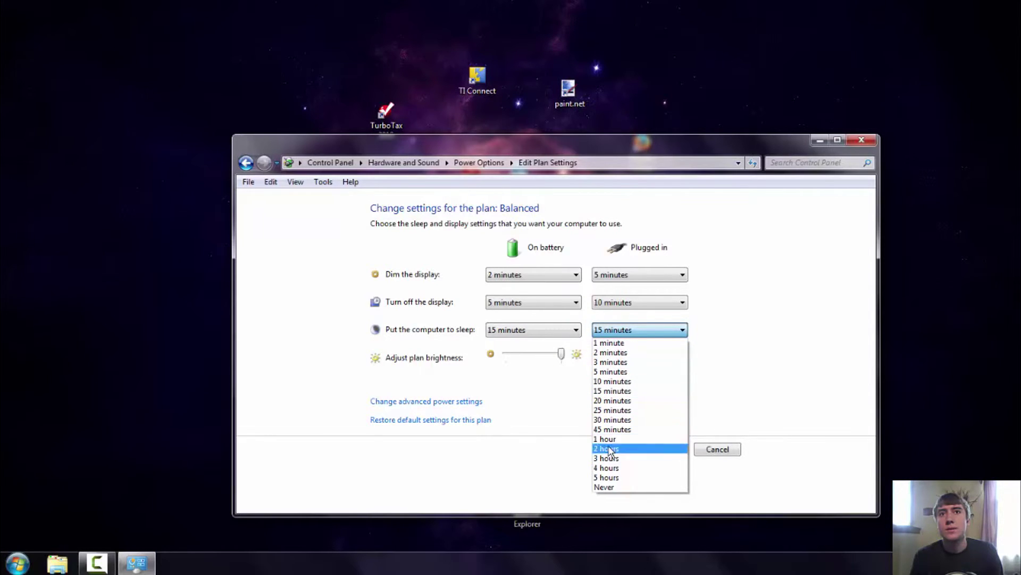
{"action": "left_click", "coordinate": [611, 400]}
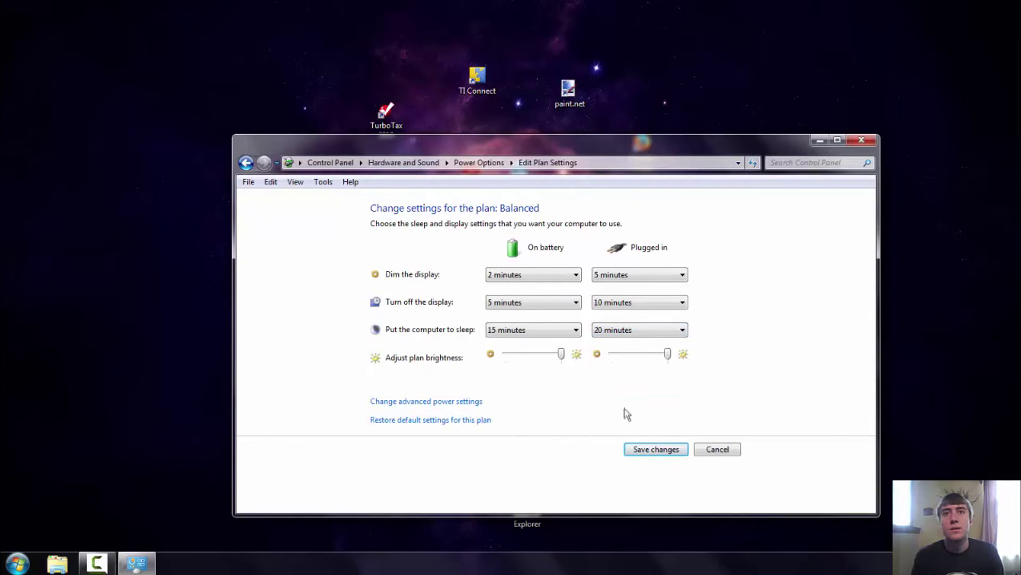
{"action": "left_click", "coordinate": [646, 451]}
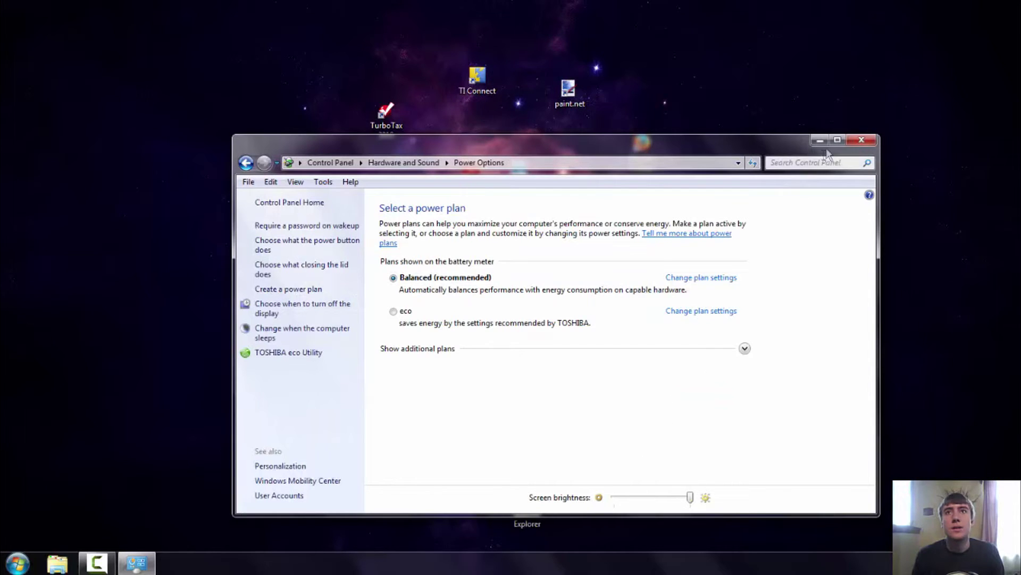
{"action": "left_click", "coordinate": [861, 139]}
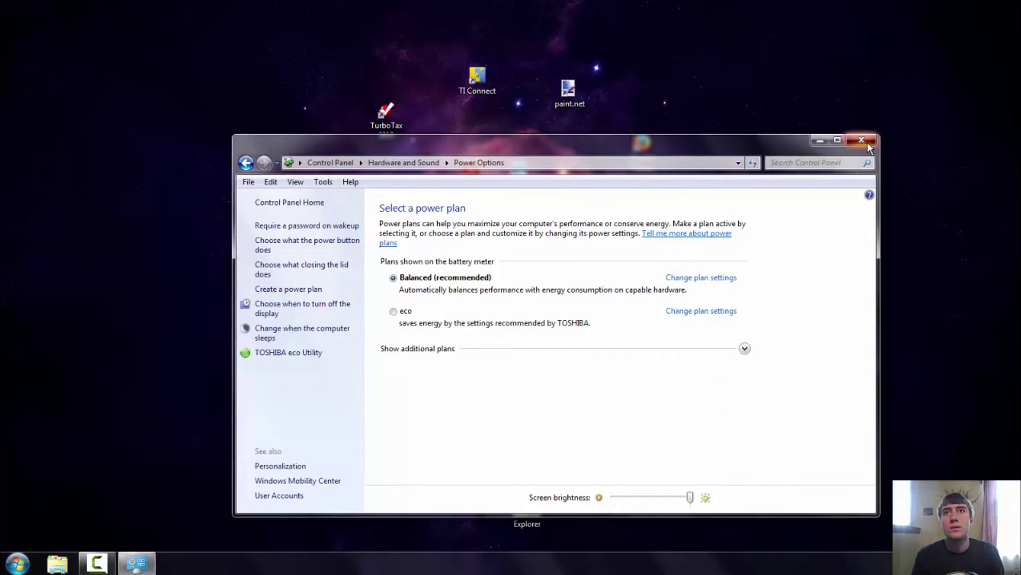
{"action": "left_click", "coordinate": [868, 143]}
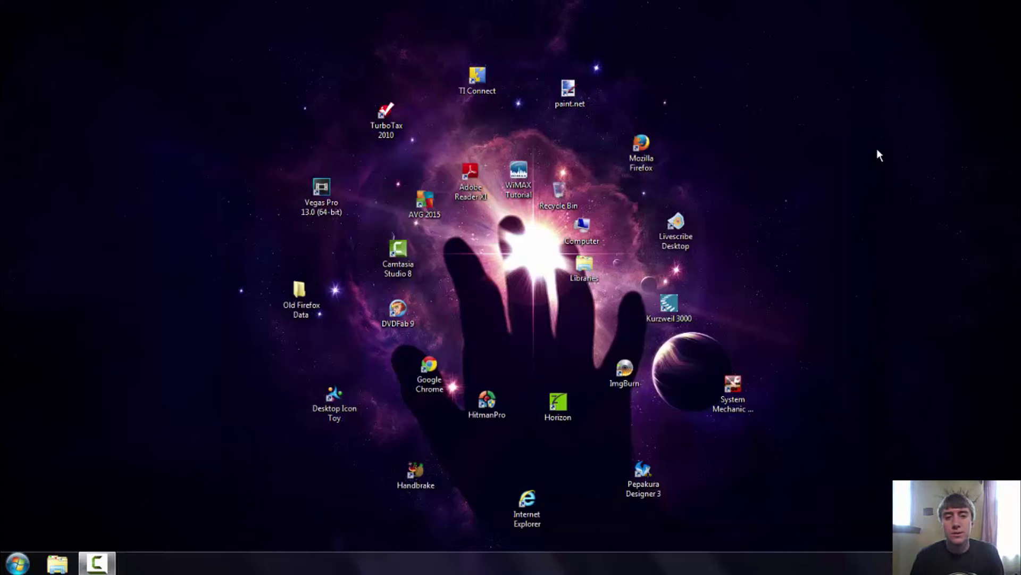